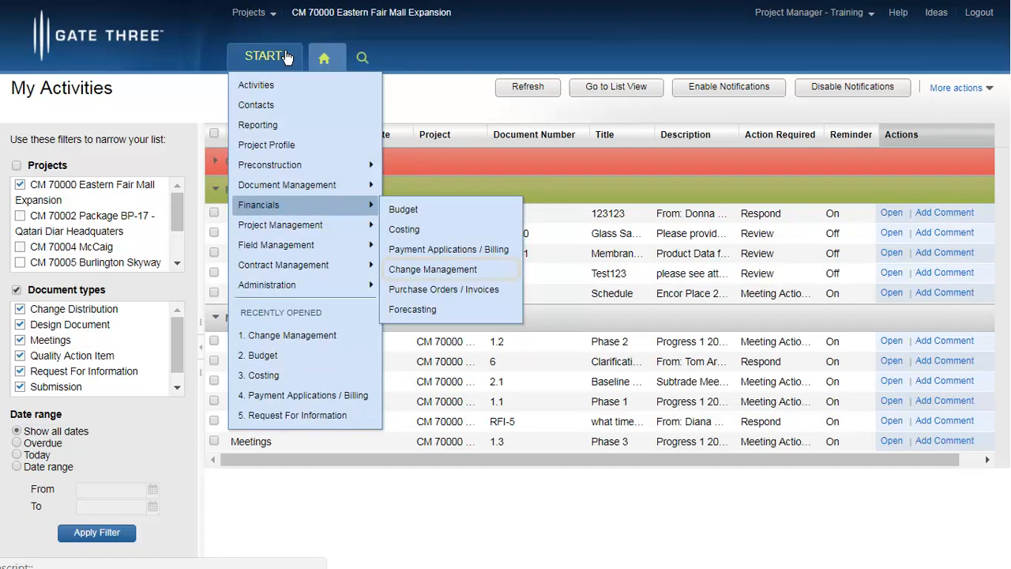
# Open change CCO-105 in Financials Change Management and go to its Quotes section.
pyautogui.click(482, 278)
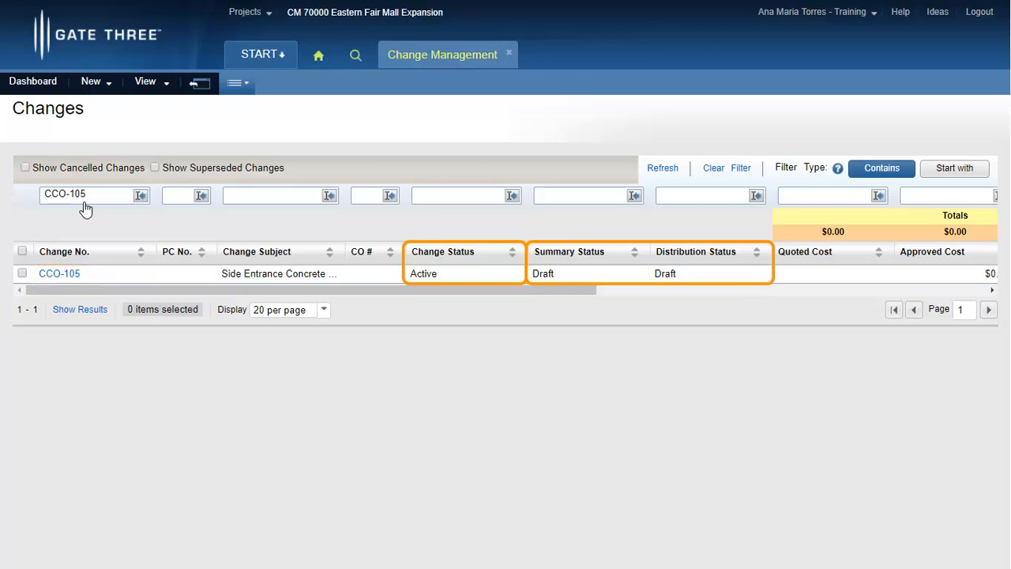
pyautogui.click(58, 278)
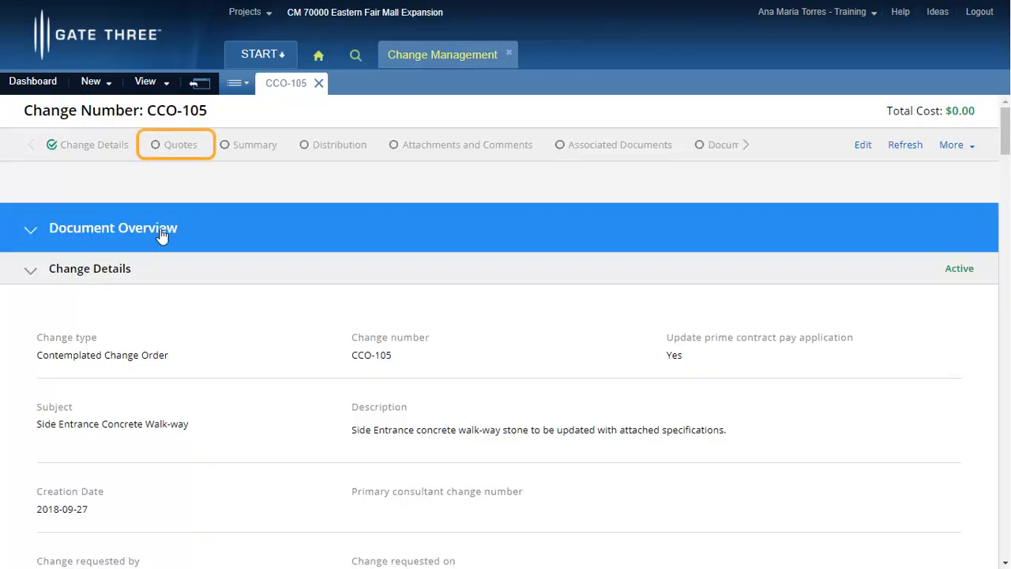
pyautogui.click(179, 153)
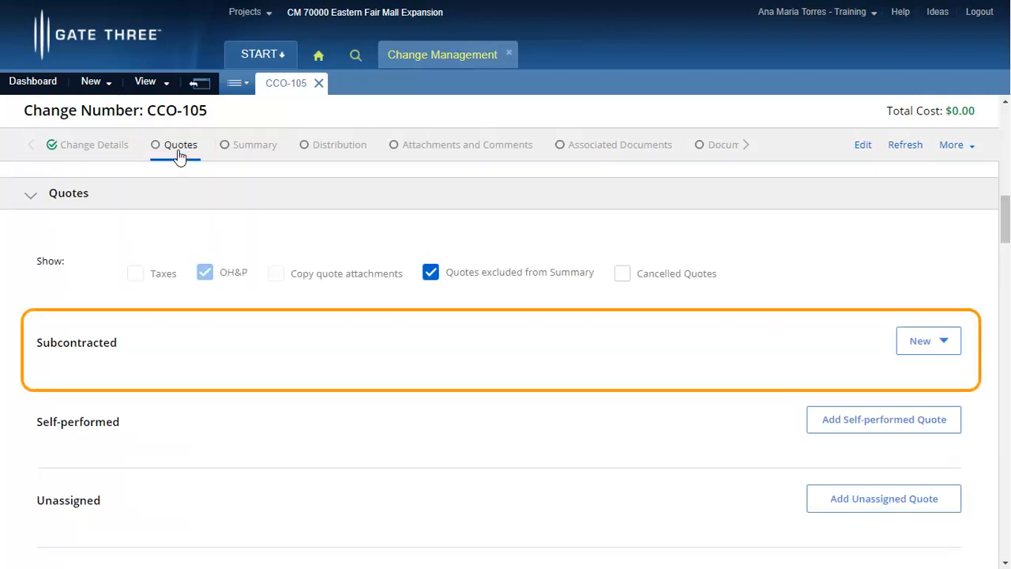
# Request a subcontracted quote from the first Stoneworks Contracting & Design contact, due 2018-11-23, with subcontractor notification on.
pyautogui.click(948, 344)
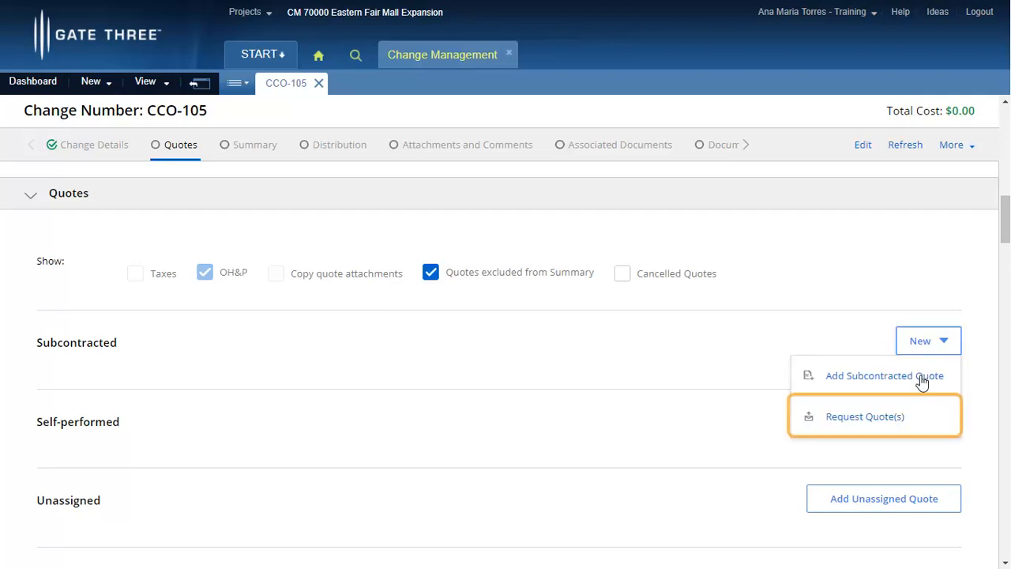
pyautogui.click(917, 422)
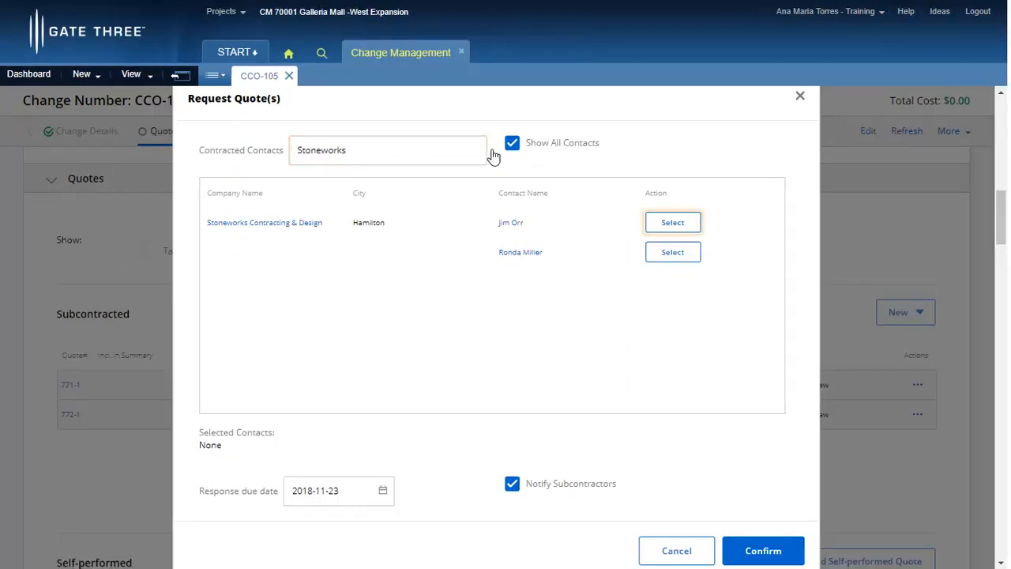
pyautogui.click(651, 232)
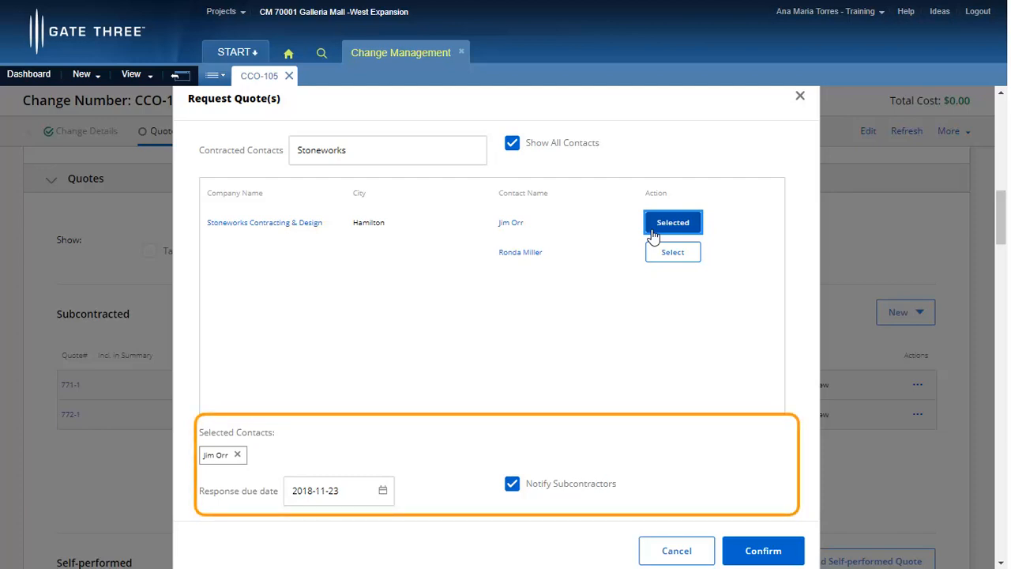
pyautogui.click(746, 550)
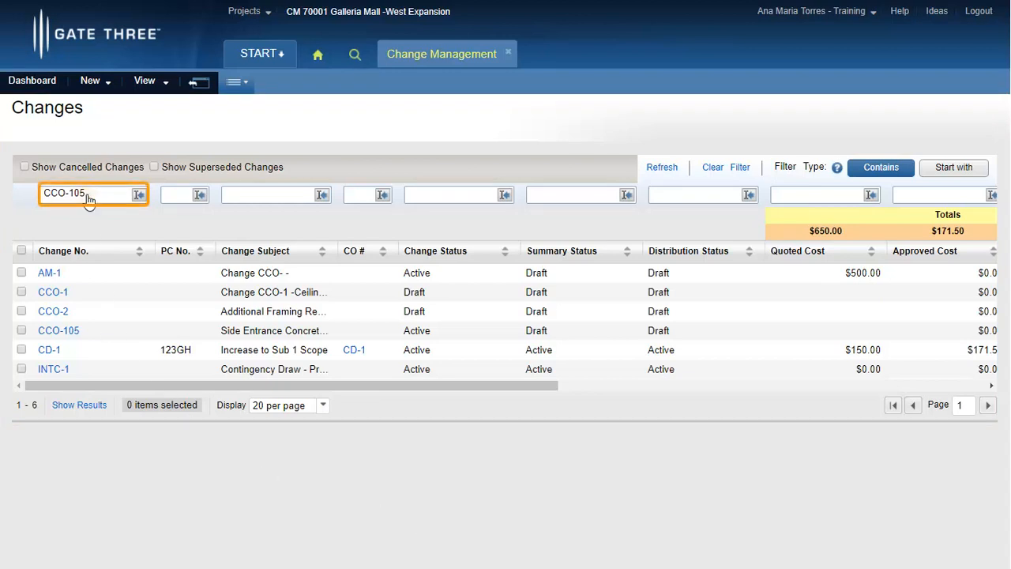
# Filter the changes list for CCO-105 and open the Stoneworks Contracting & Design quote from that change's quotes.
pyautogui.press('Return')
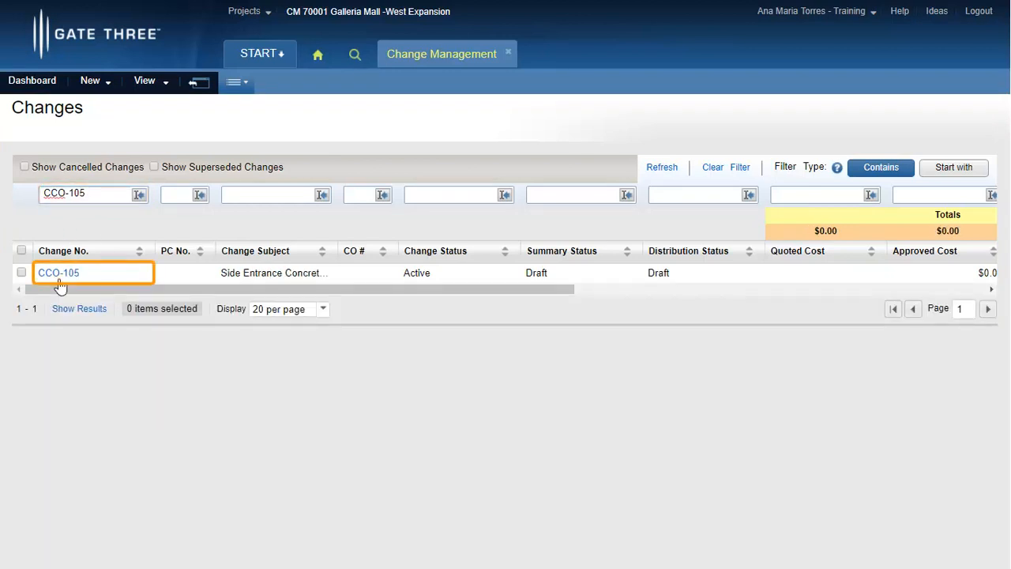
pyautogui.click(58, 278)
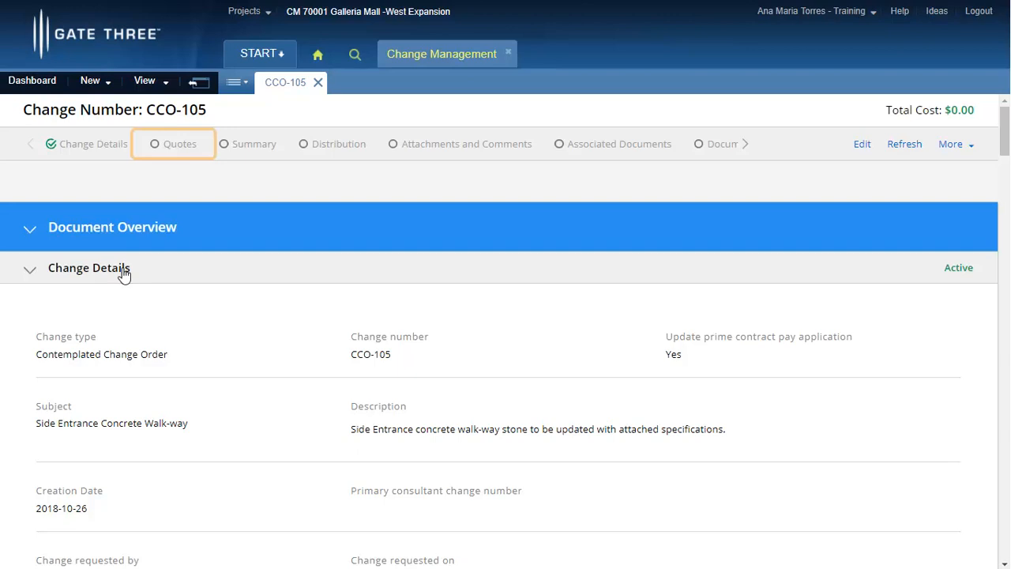
pyautogui.click(180, 145)
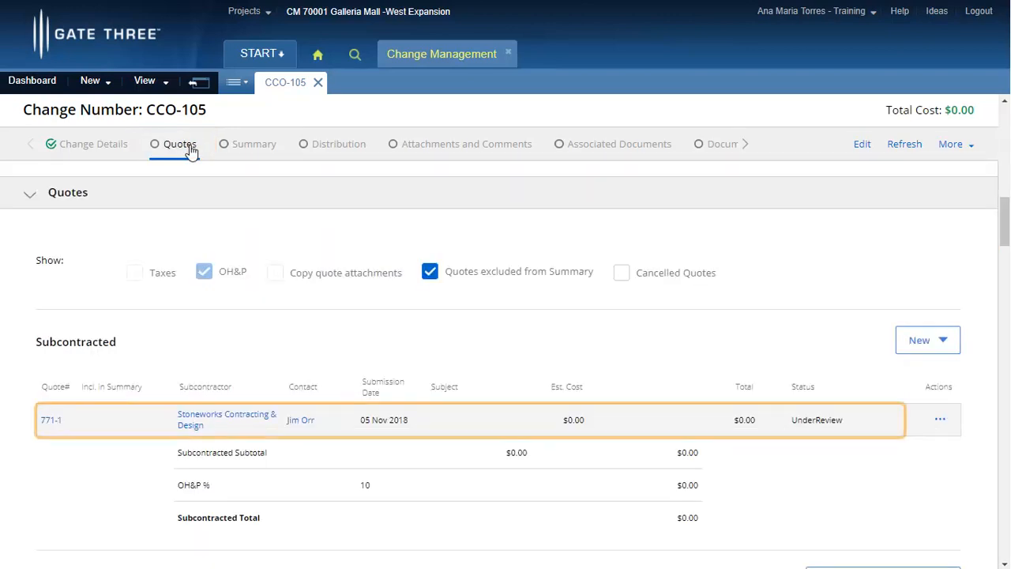
pyautogui.click(940, 420)
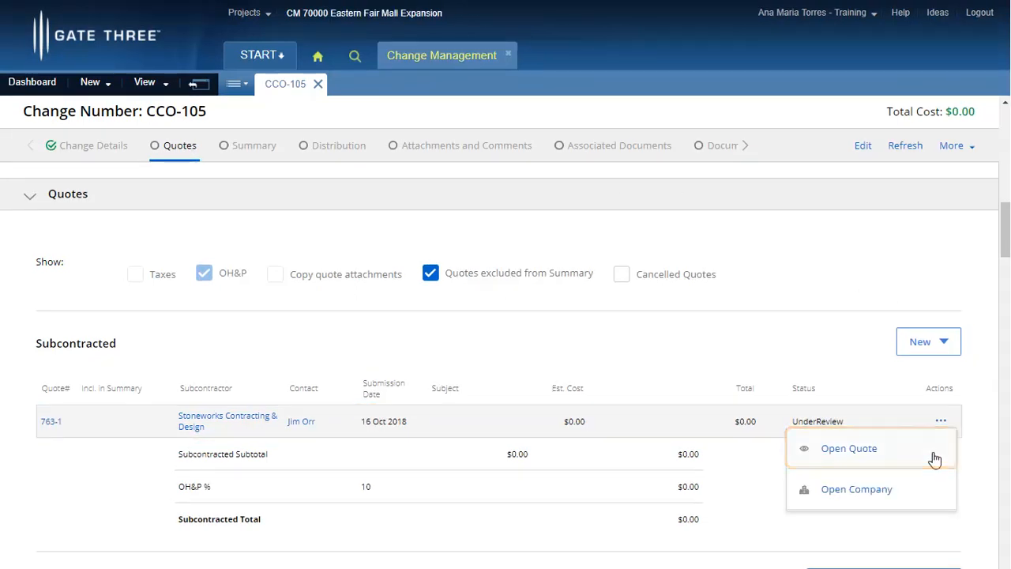
pyautogui.click(935, 458)
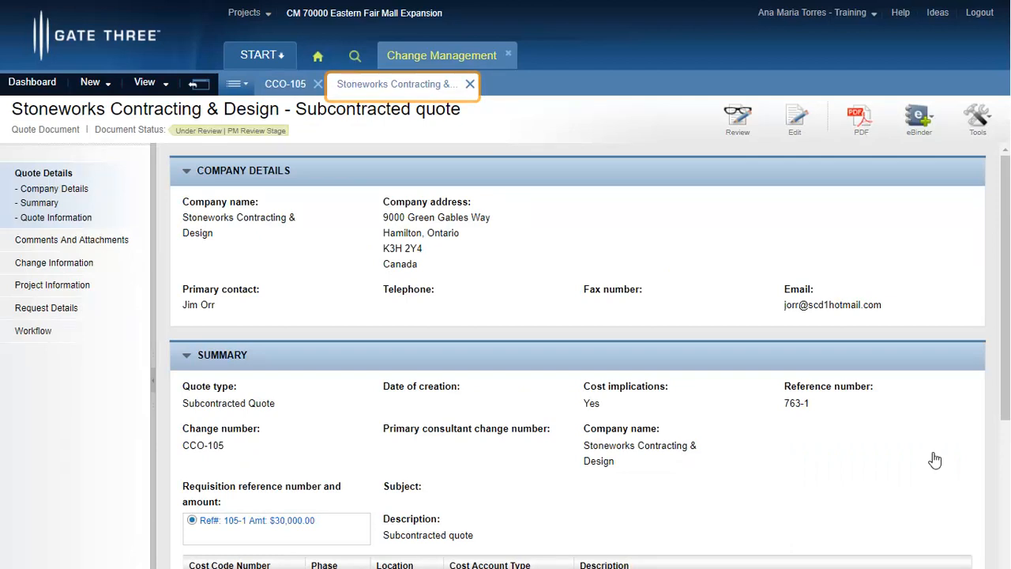
# Put the Stoneworks subcontracted quote into edit mode and set its quoted amount to 500.00.
pyautogui.click(796, 125)
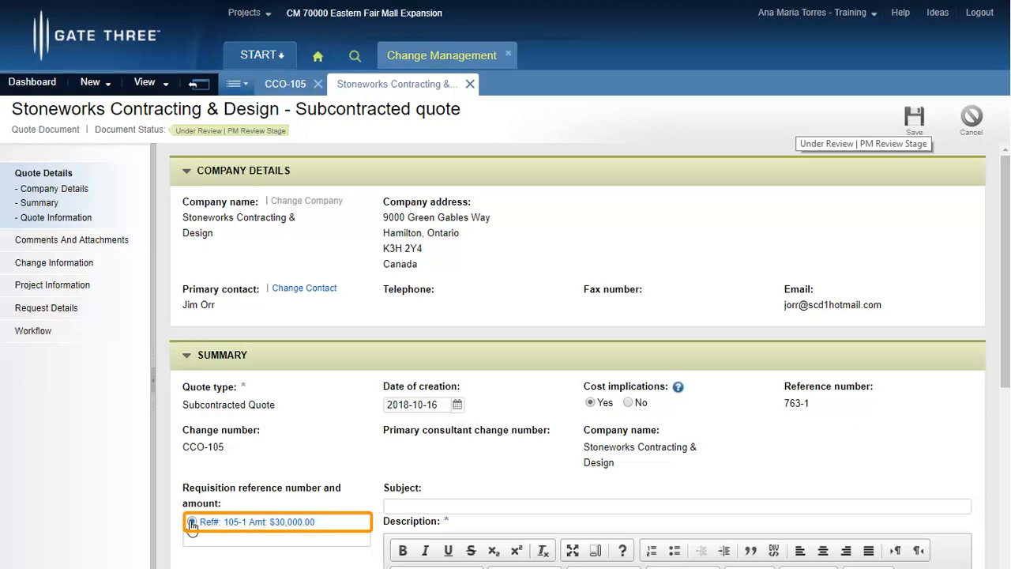
pyautogui.scroll(-7, 514, 470)
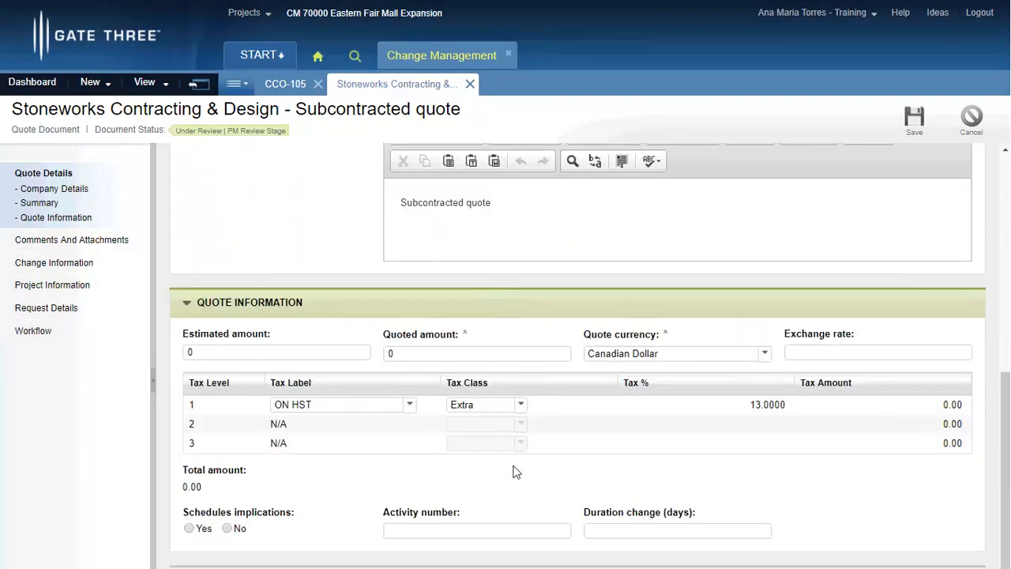
pyautogui.click(434, 355)
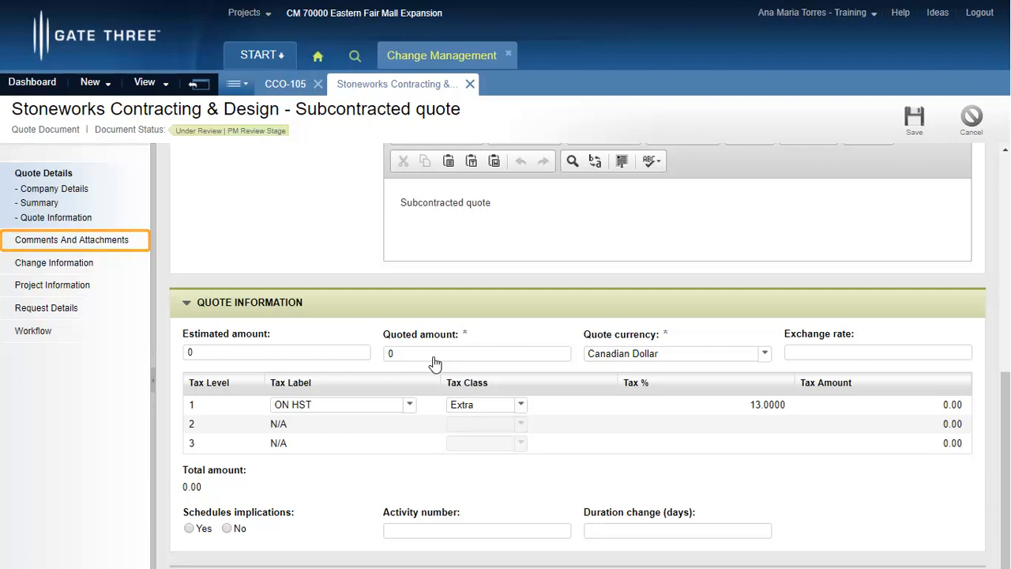
pyautogui.click(434, 362)
pyautogui.write('500.00')
# Enter "CCO-105 Side Entrance Concrete Walk-way" as the quote's subject and save the quote.
pyautogui.scroll(5, 402, 249)
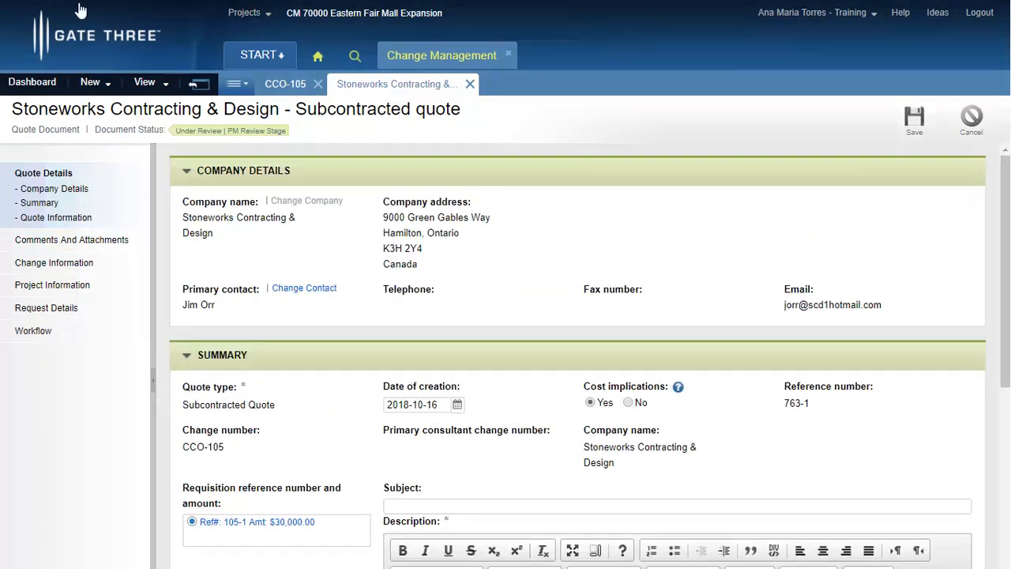
pyautogui.click(502, 508)
pyautogui.write('CCO-105 Side Entrance Concrete Walk-way')
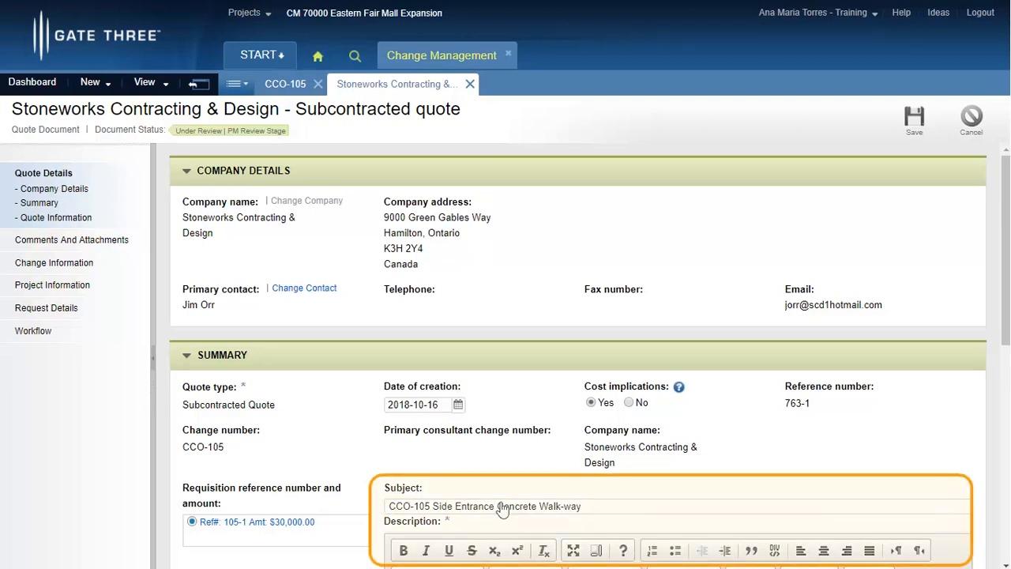
pyautogui.click(614, 511)
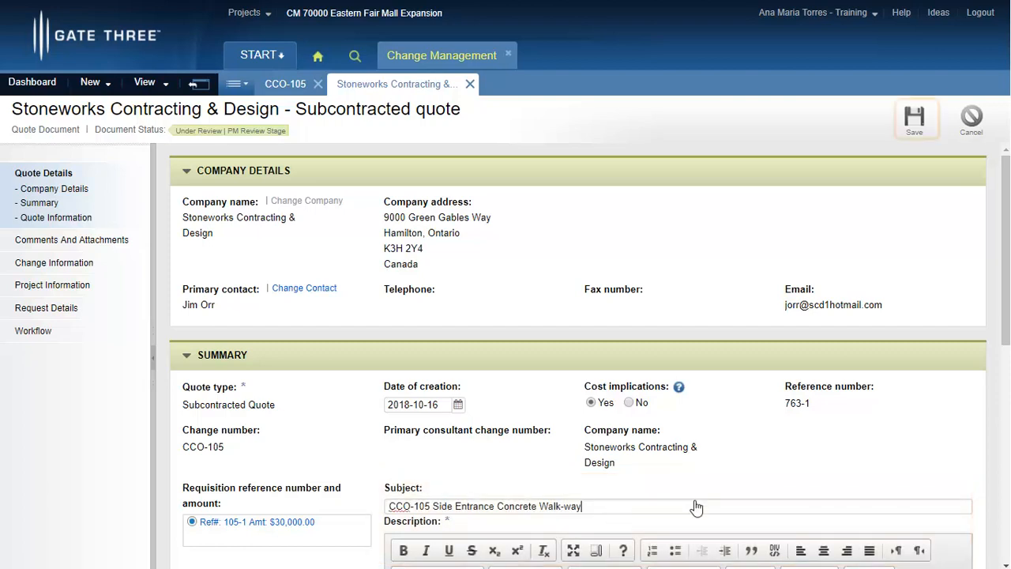
pyautogui.click(916, 133)
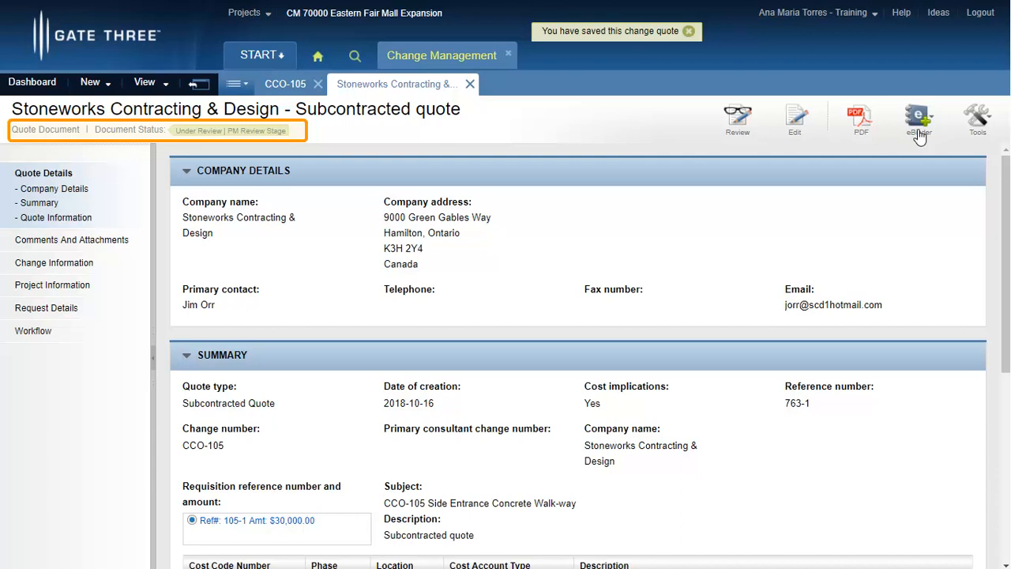
# Review the Stoneworks quote with the Approve option and refresh change CCO-105.
pyautogui.click(738, 141)
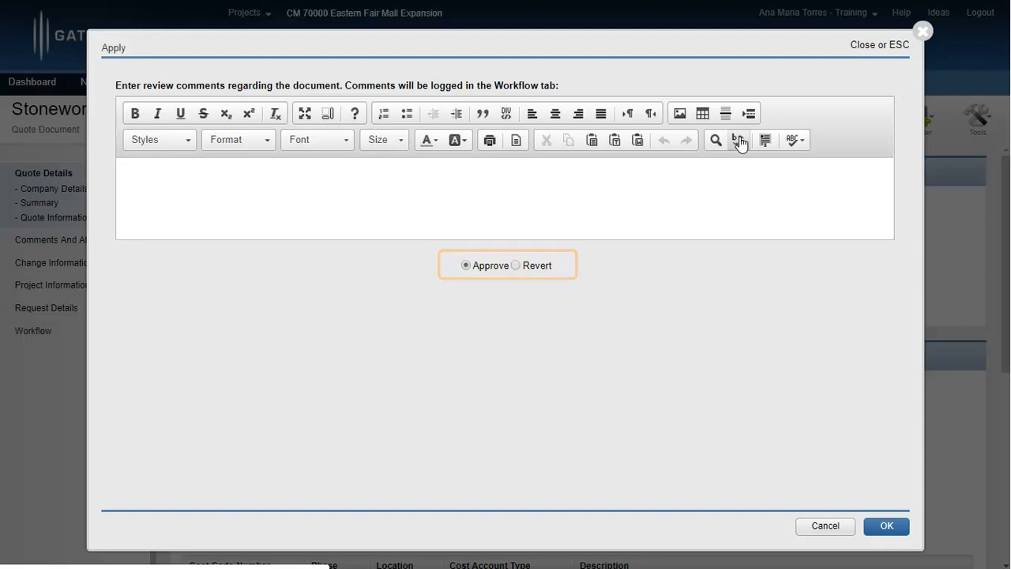
pyautogui.click(882, 527)
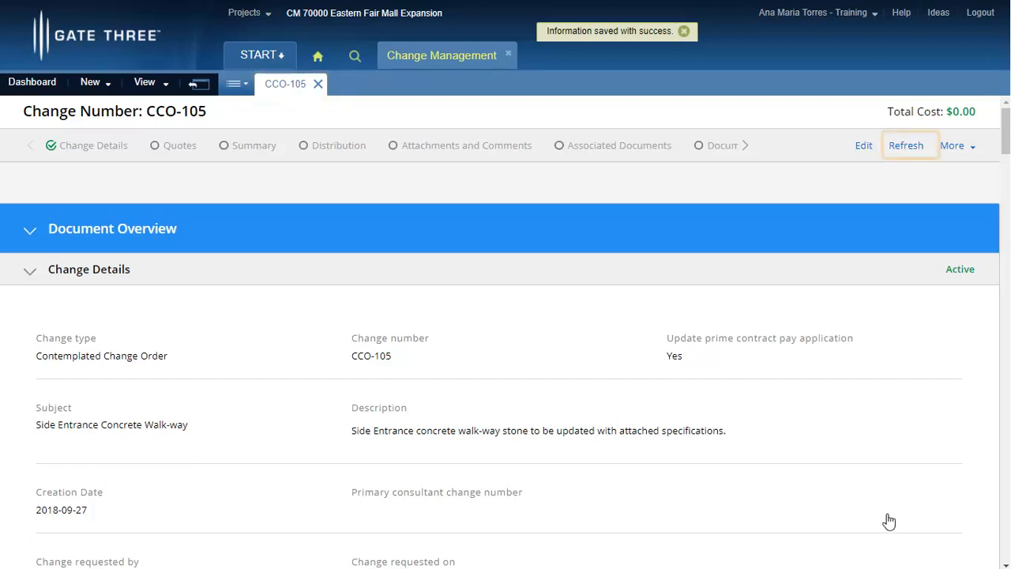
pyautogui.click(906, 147)
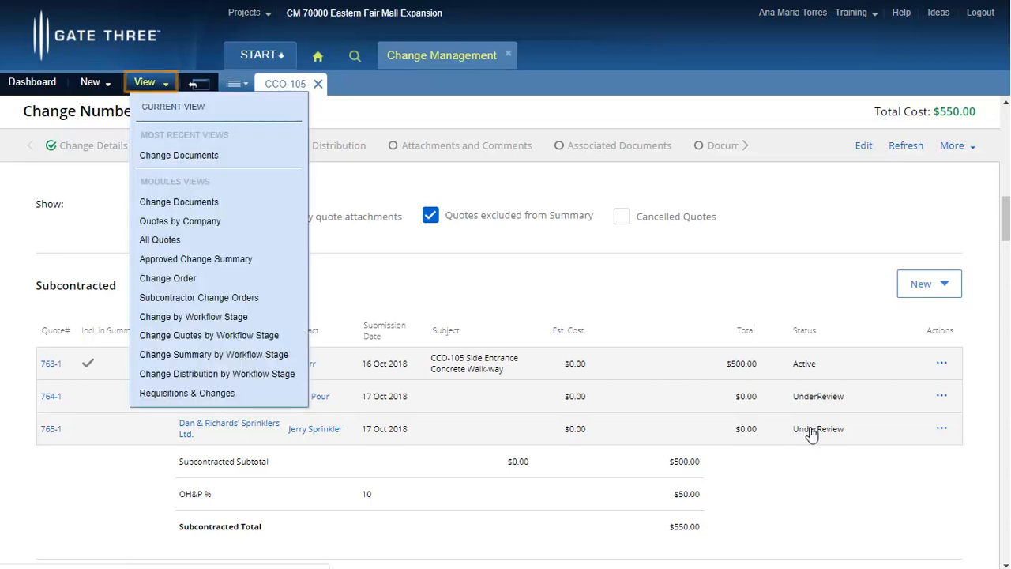
# Filter the Quotes by Company view for "Stone", show that company's quotes, and open its CCO-105 quote.
pyautogui.click(259, 225)
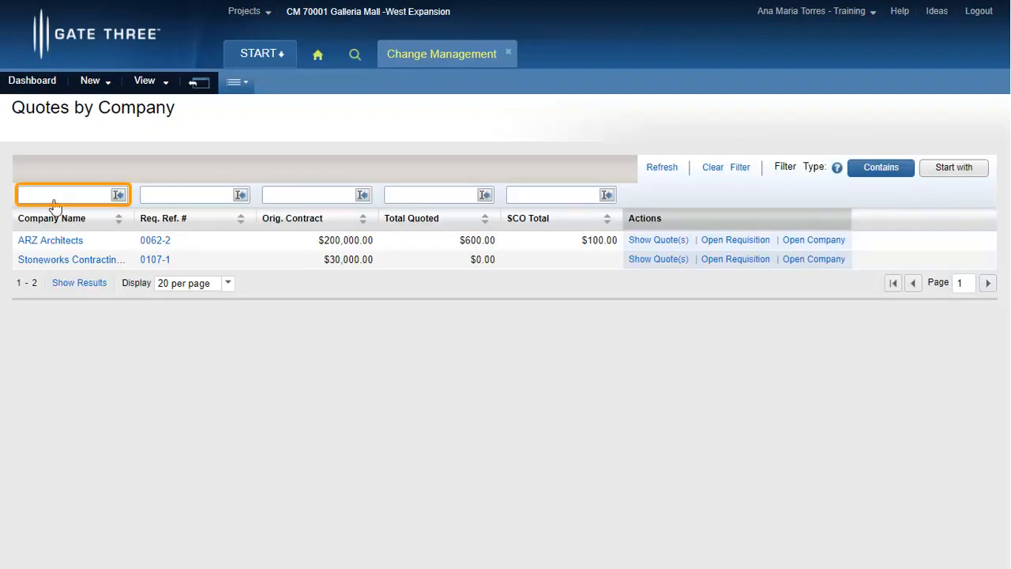
pyautogui.write('Stone')
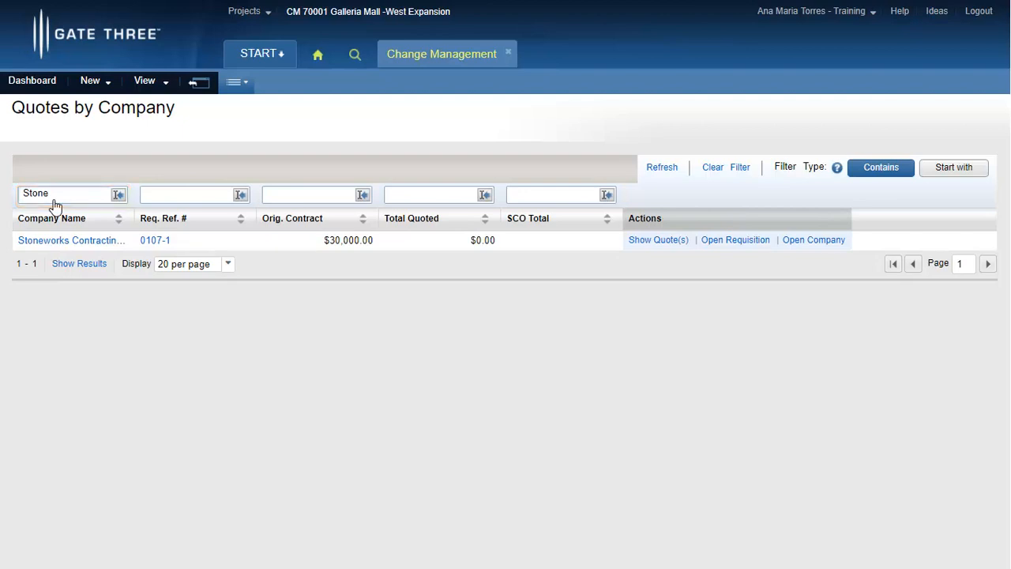
pyautogui.click(654, 250)
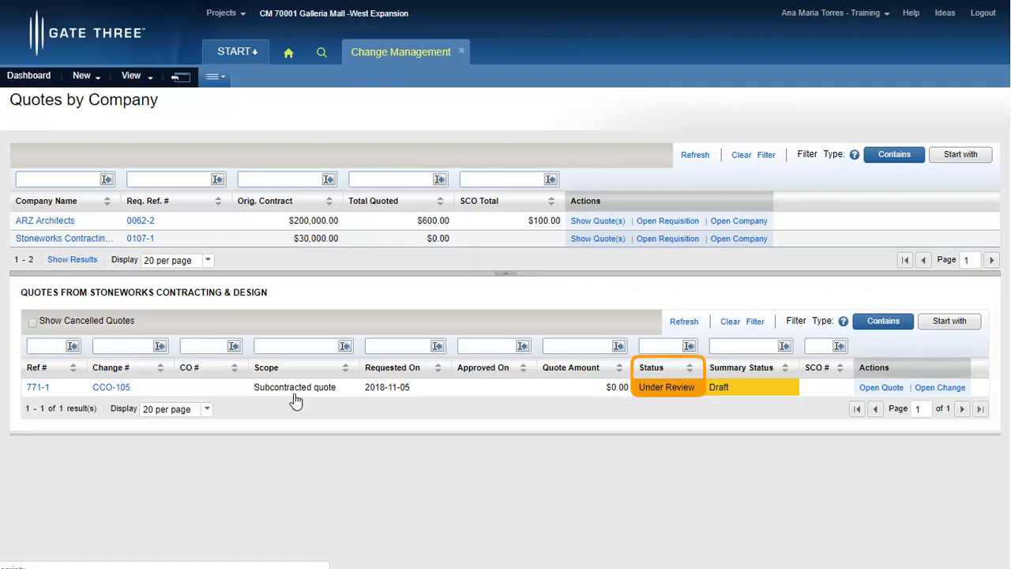
pyautogui.click(37, 388)
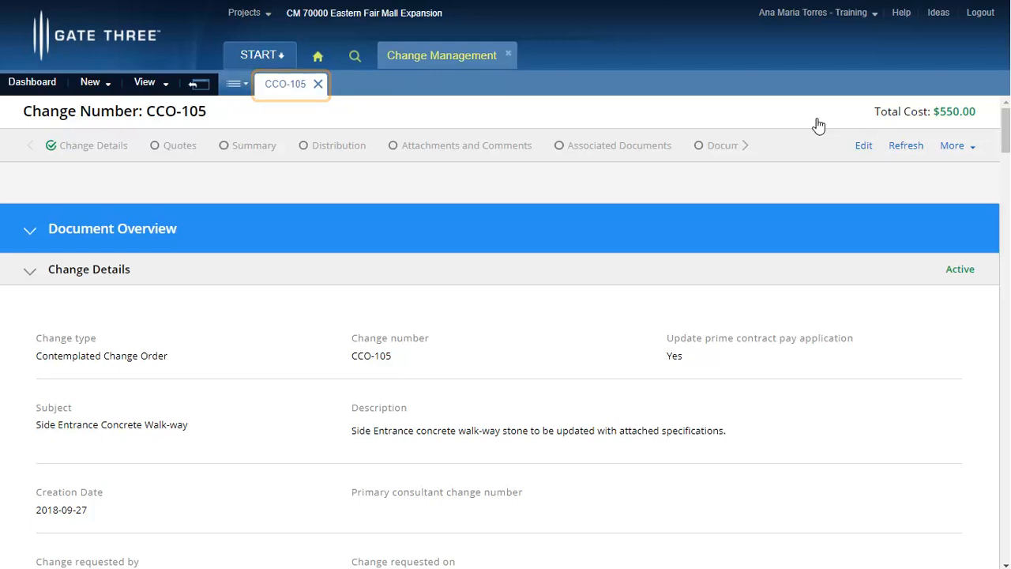
# Refresh change CCO-105 and check the subcontracted entries in its Quotes section.
pyautogui.click(910, 152)
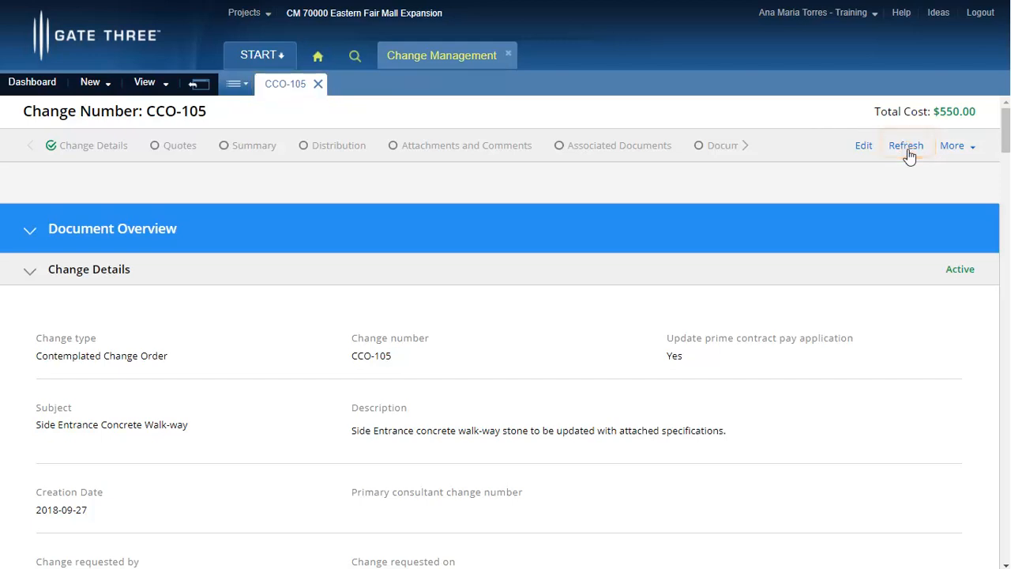
pyautogui.click(190, 153)
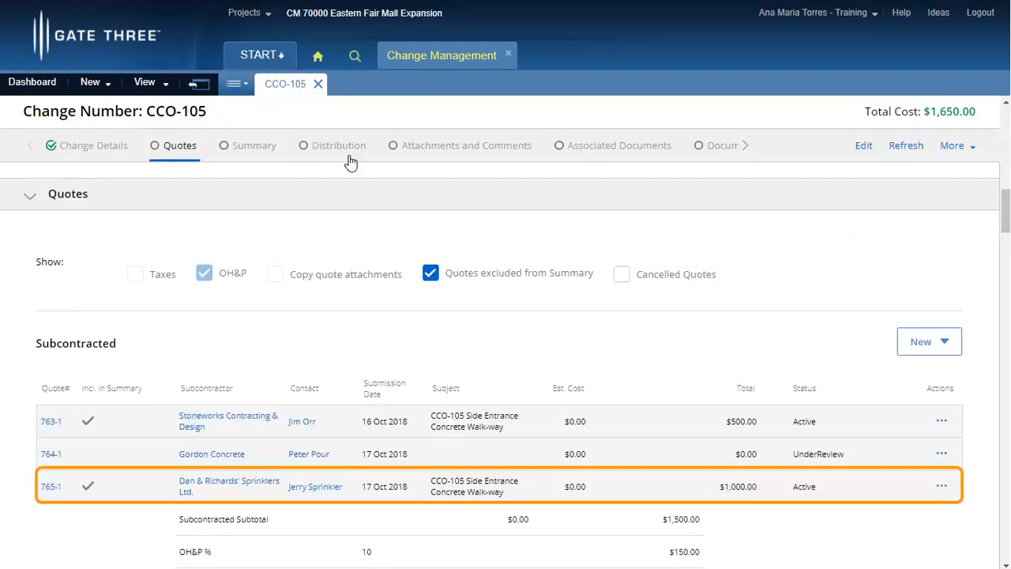